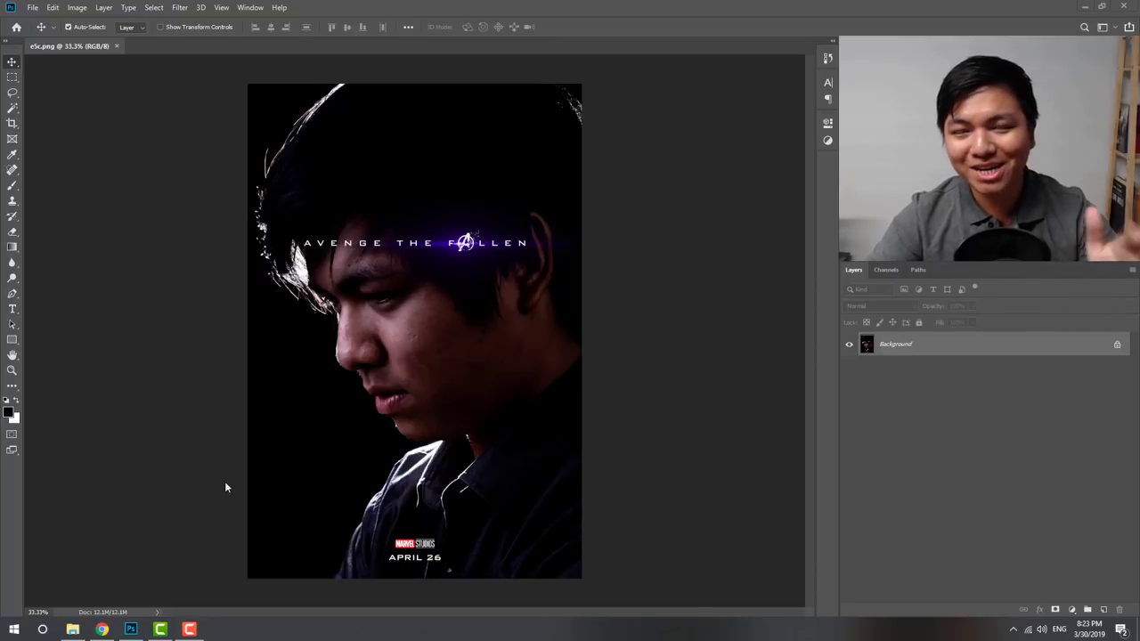
- Preview poster EndGame.png from the EndGame folder in Photos, then close the viewer
left_click(72, 630)
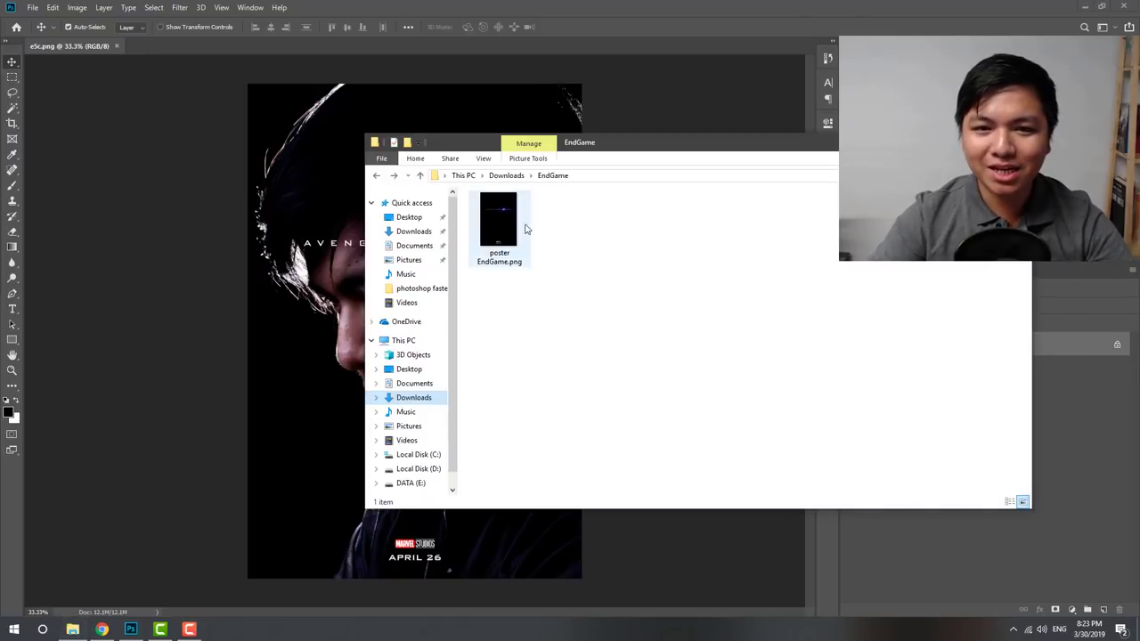
left_click_drag(659, 148, 788, 174)
double_click(631, 265)
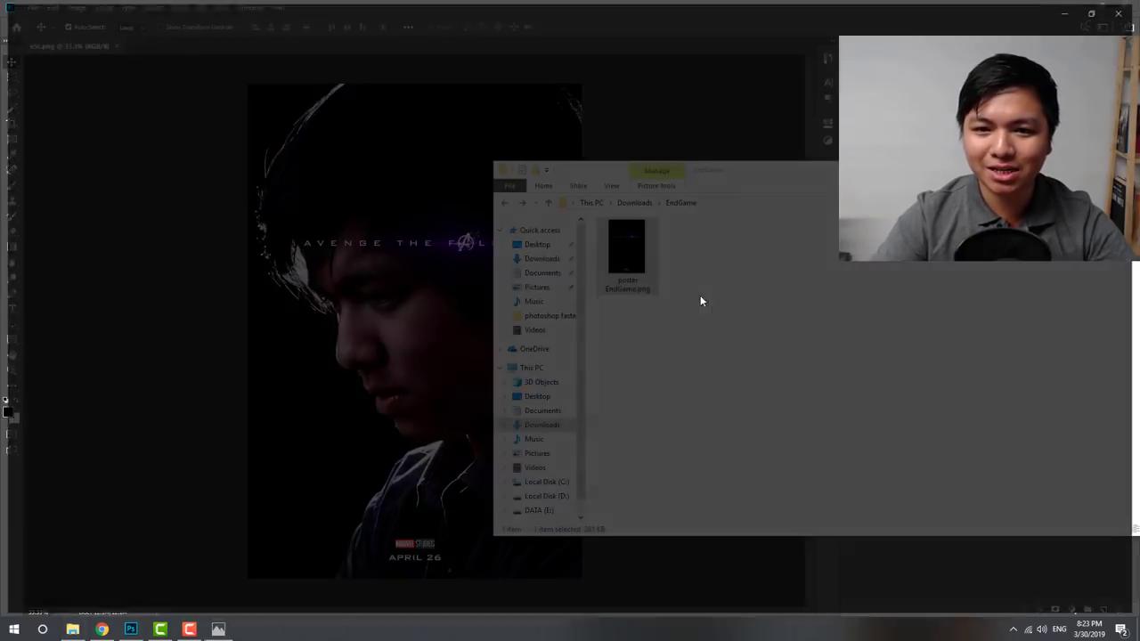
left_click(1071, 11)
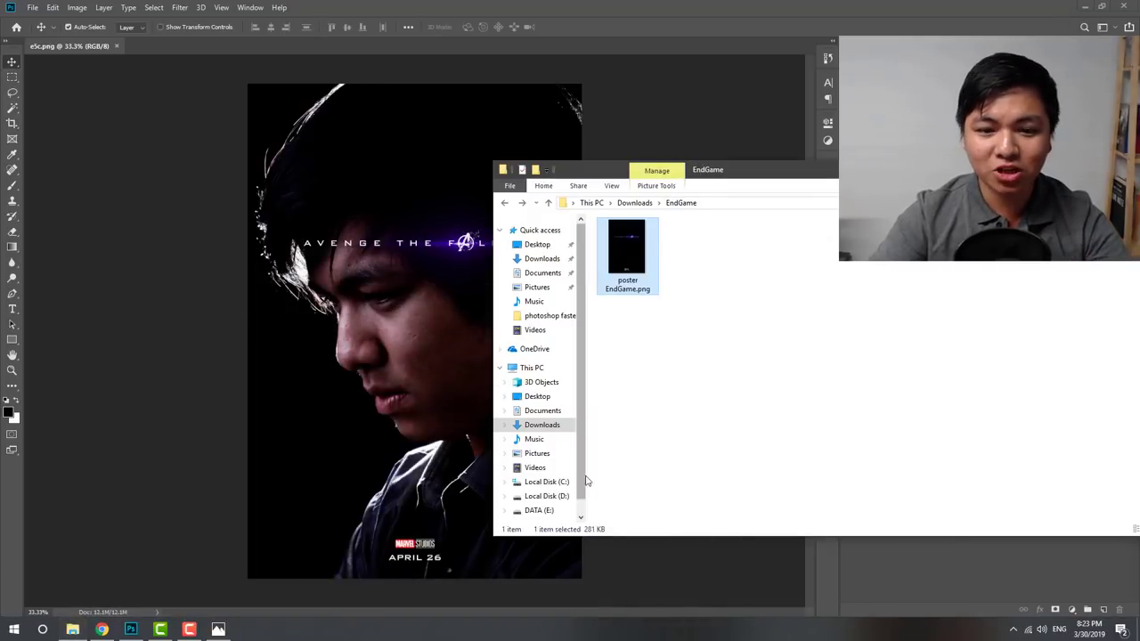
- Browse DATA (E:) > hinhanh > hinh Phuc > phuc (1) to the portrait photos
left_click(539, 510)
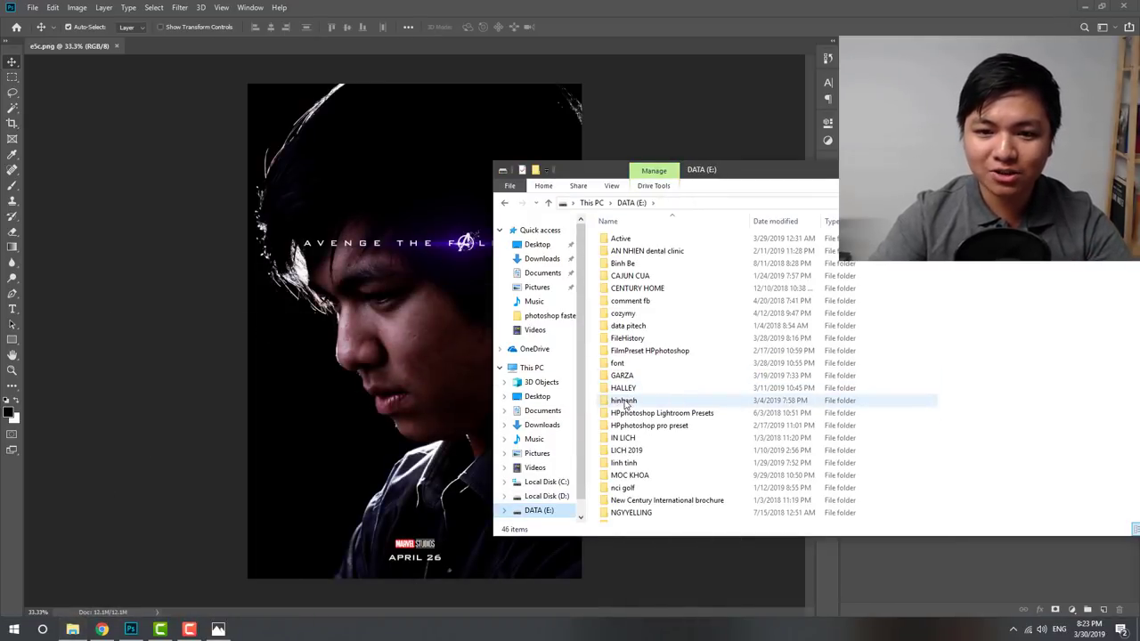
double_click(625, 400)
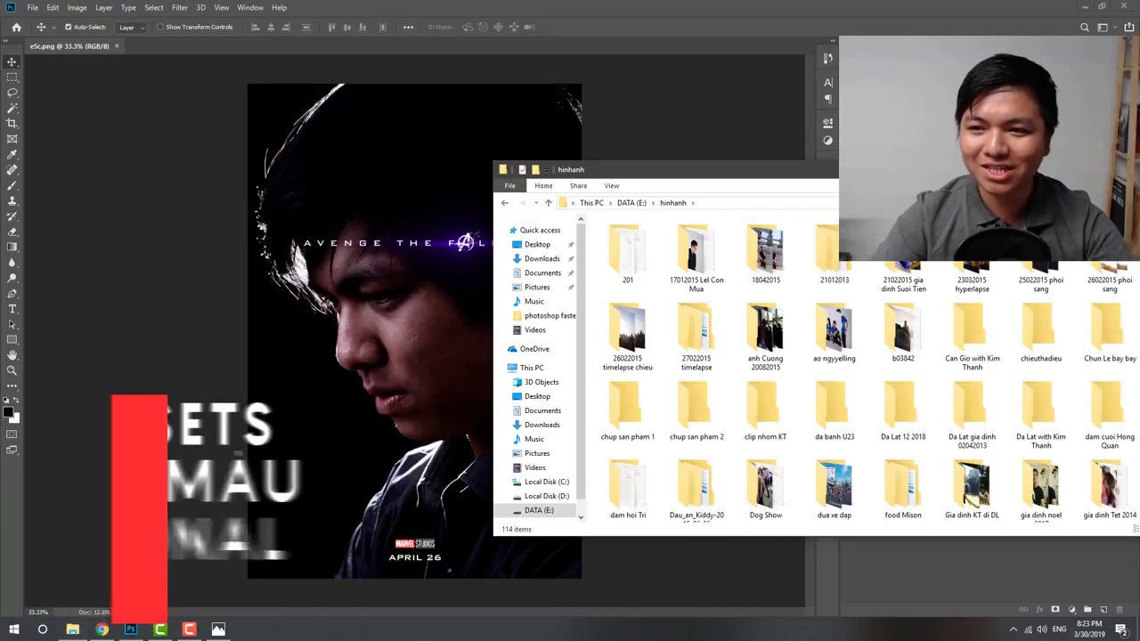
left_click_drag(668, 169, 612, 175)
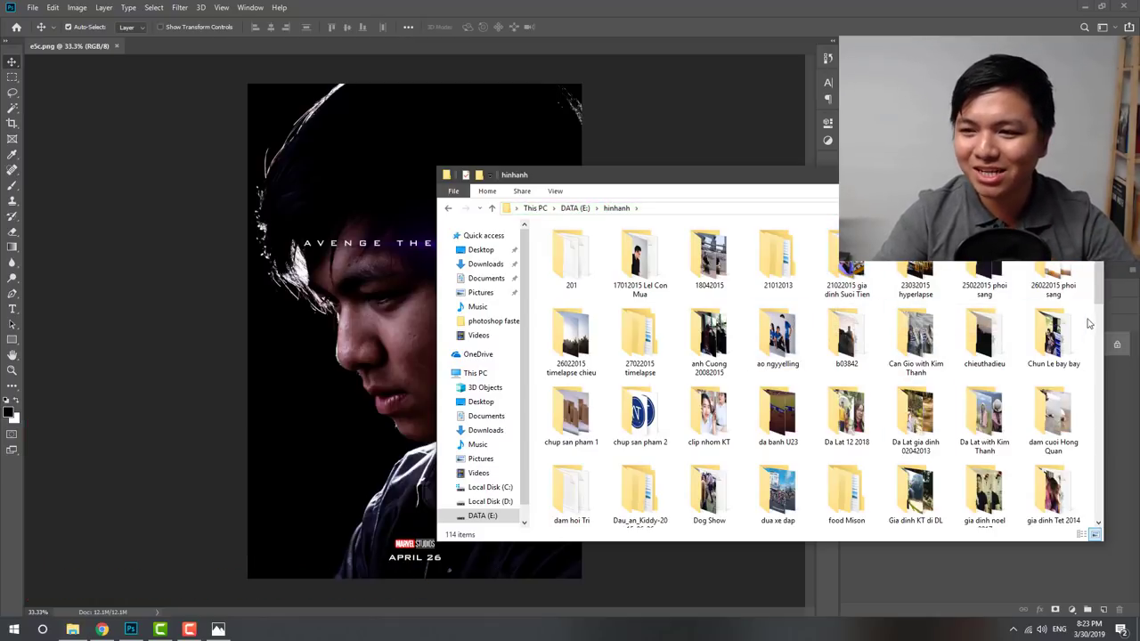
scroll(1097, 301, "down", 5)
scroll(1098, 301, "down", 3)
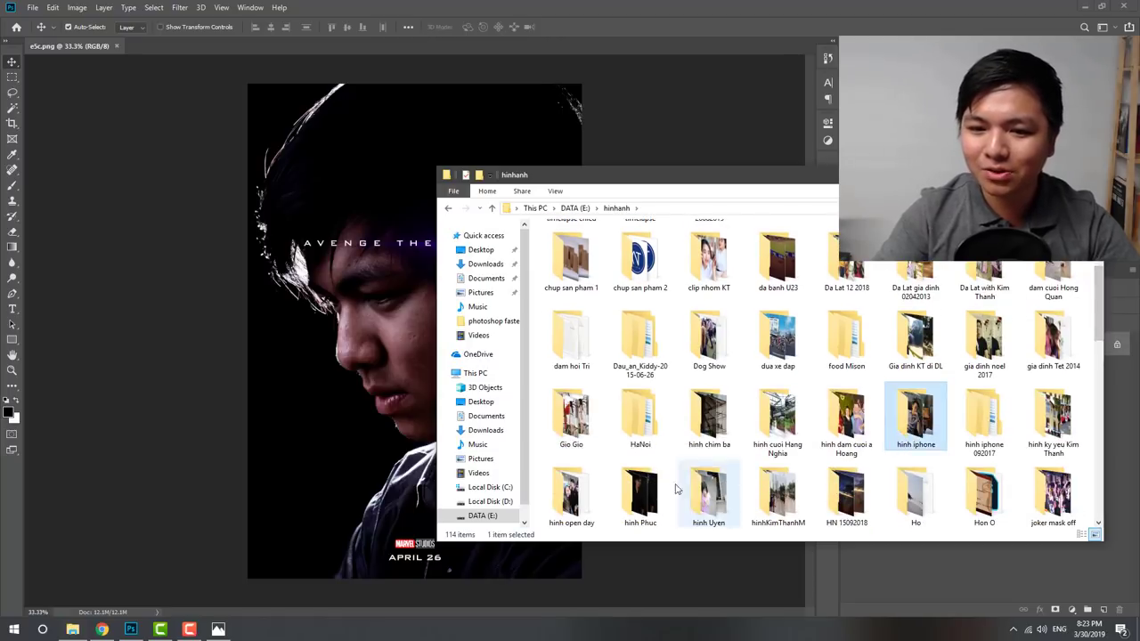
double_click(645, 514)
double_click(640, 263)
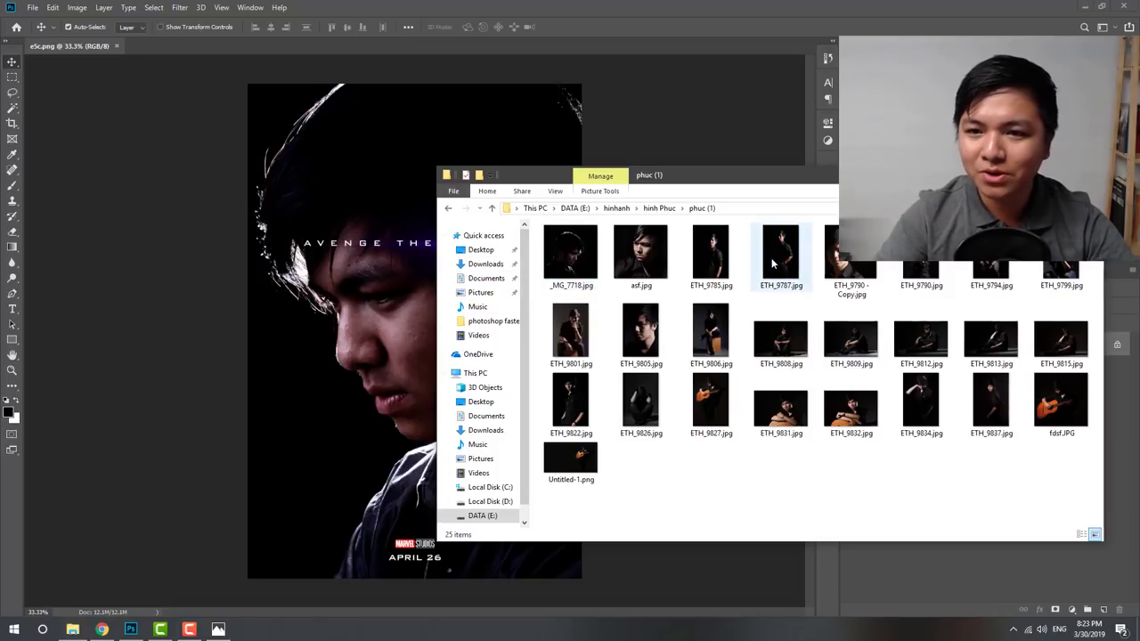
mouse_move(921, 267)
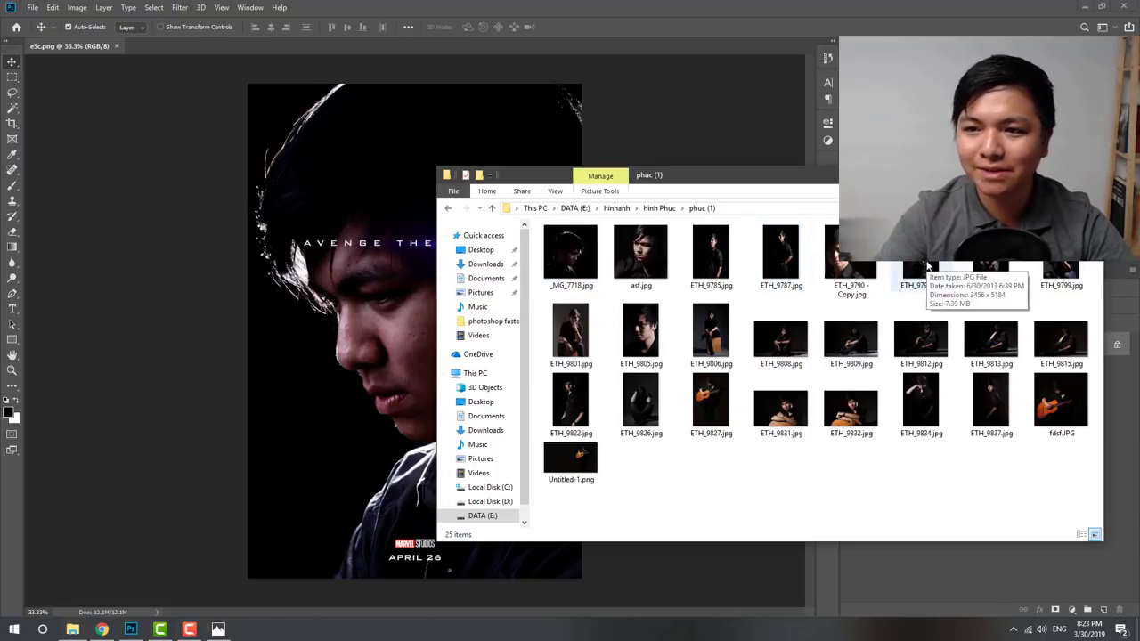
- Go back to the EndGame downloads folder and start dragging poster EndGame.png toward Photoshop
left_click(72, 629)
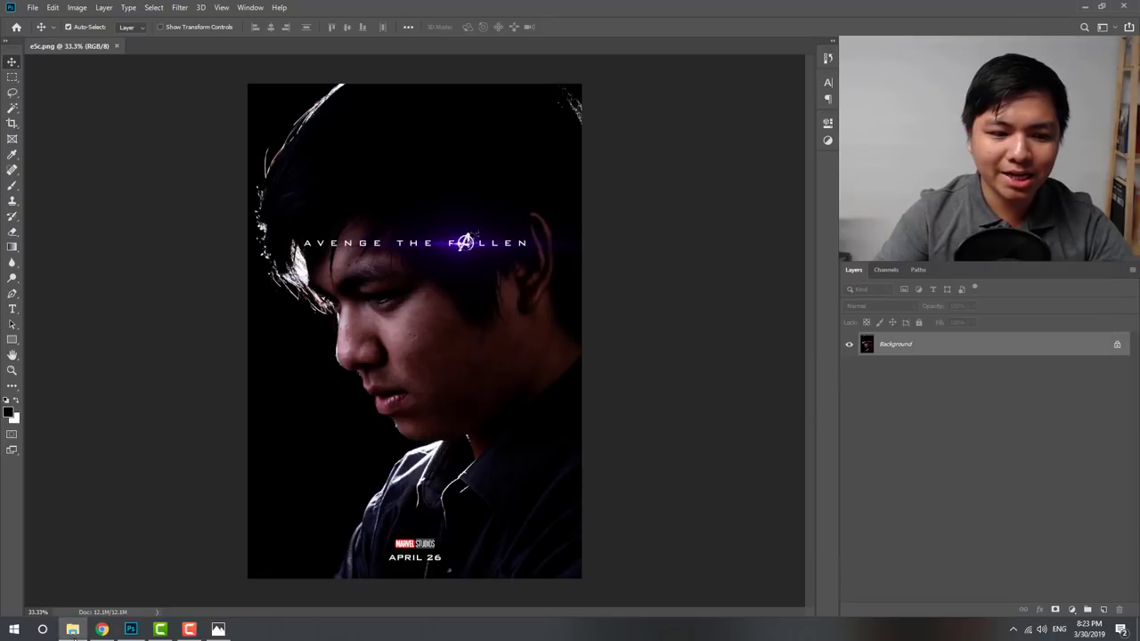
left_click(72, 630)
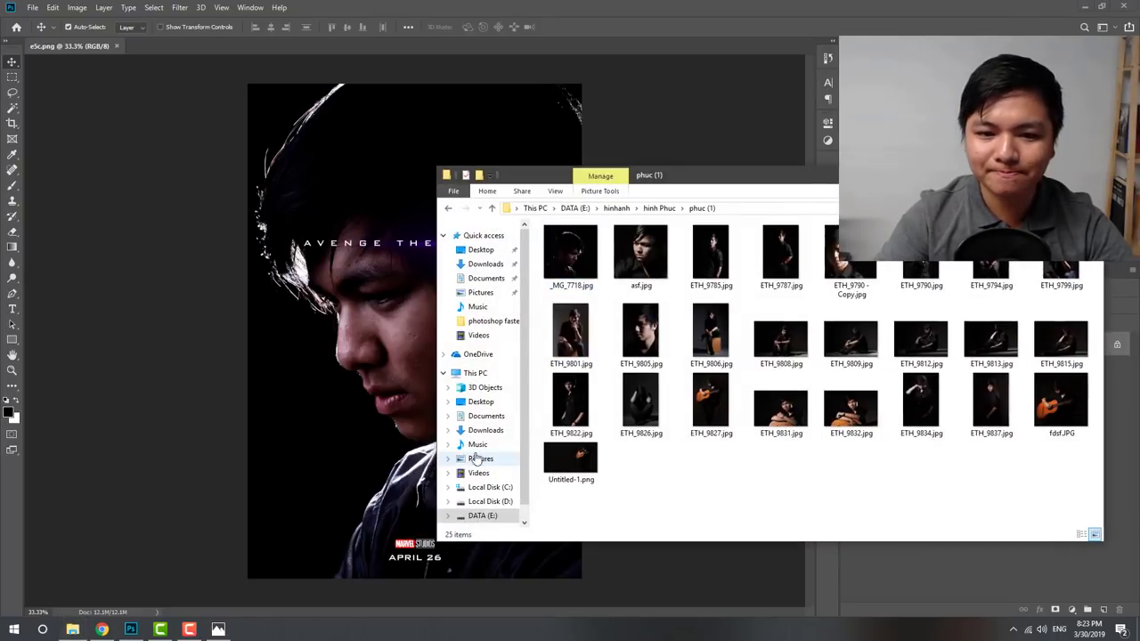
left_click(450, 210)
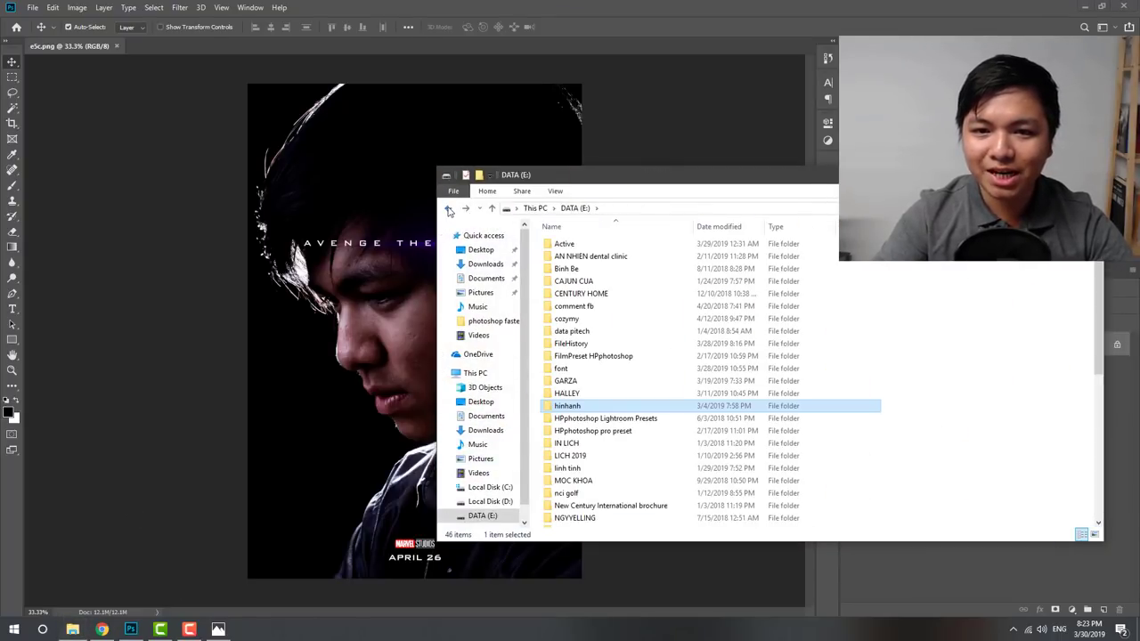
left_click(450, 210)
mouse_move(551, 254)
left_mouse_down()
mouse_move(637, 64)
mouse_move(574, 254)
left_mouse_up()
- Open poster EndGame.png in Photoshop and duplicate its Background into Layer 1
right_click(571, 230)
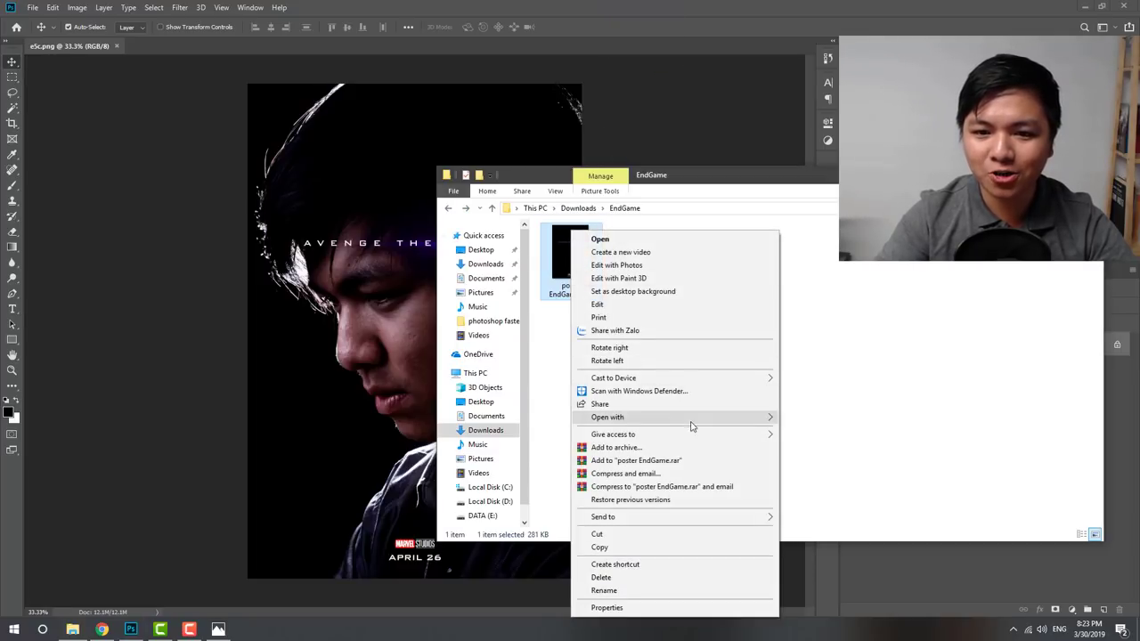
mouse_move(608, 417)
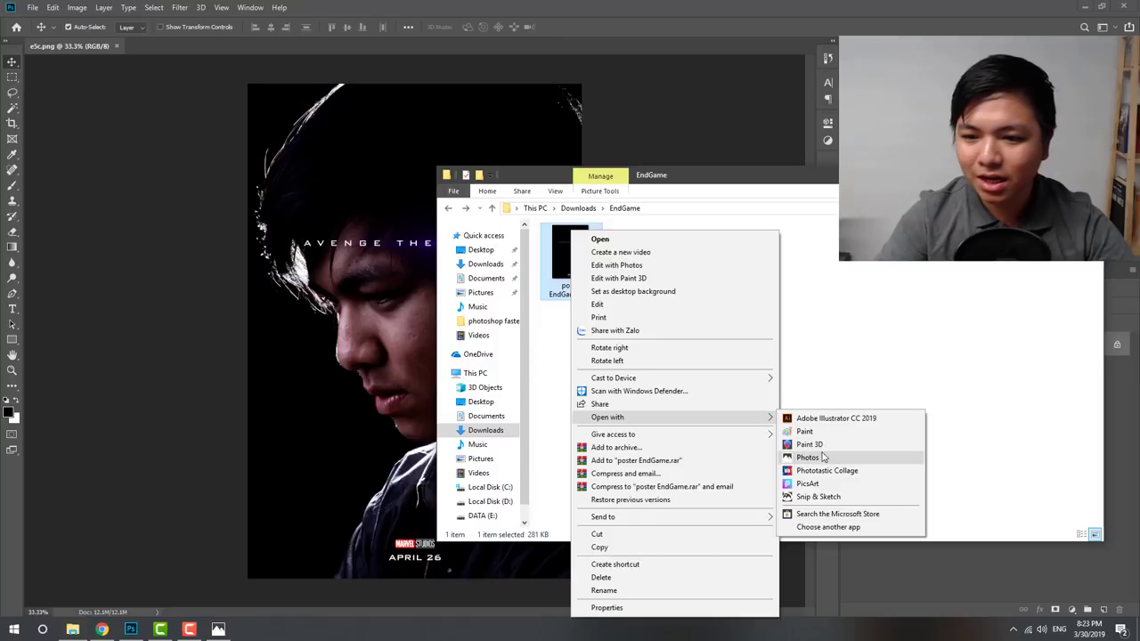
left_click(824, 457)
left_click_drag(578, 262, 633, 44)
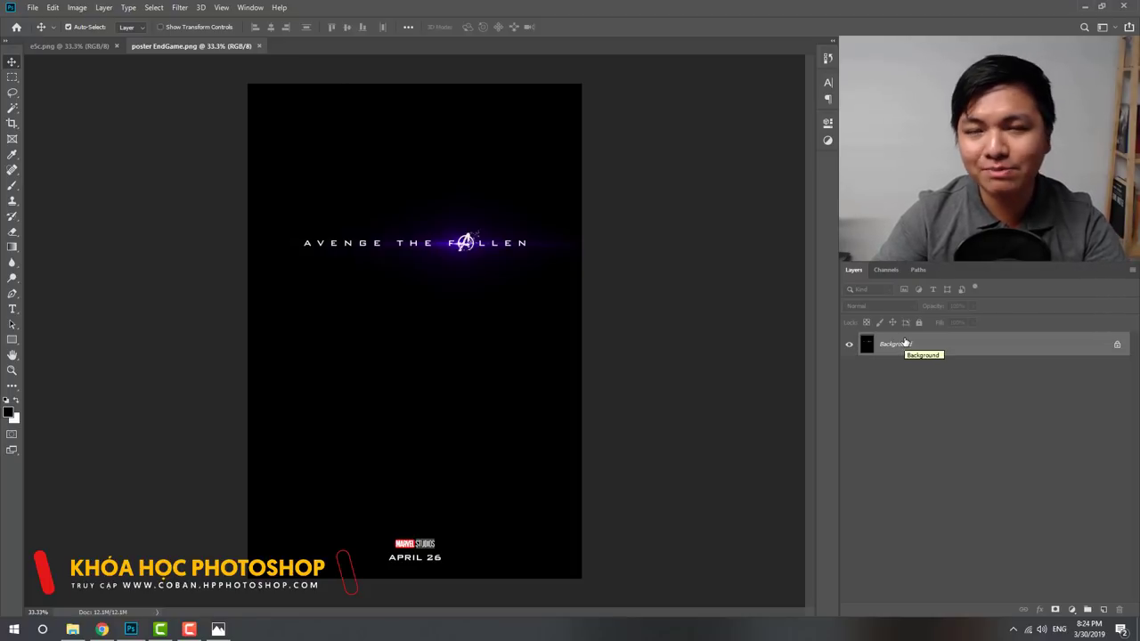
key("ctrl+j")
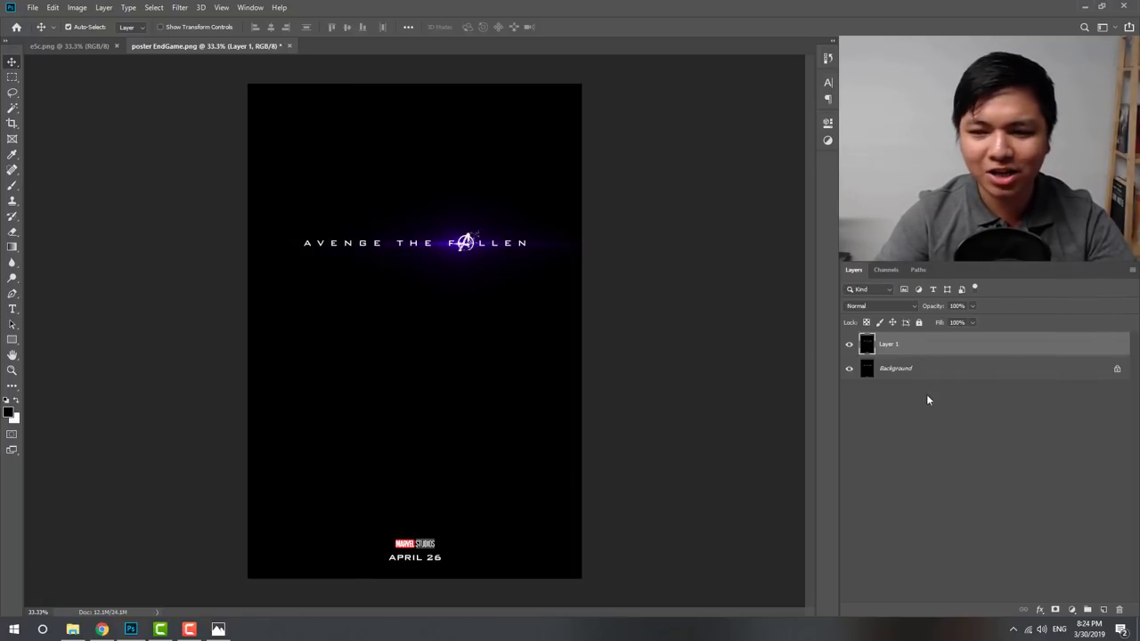
left_click(72, 630)
- Place ETH_9790.jpg from the phuc (1) folder into the poster
left_click(464, 209)
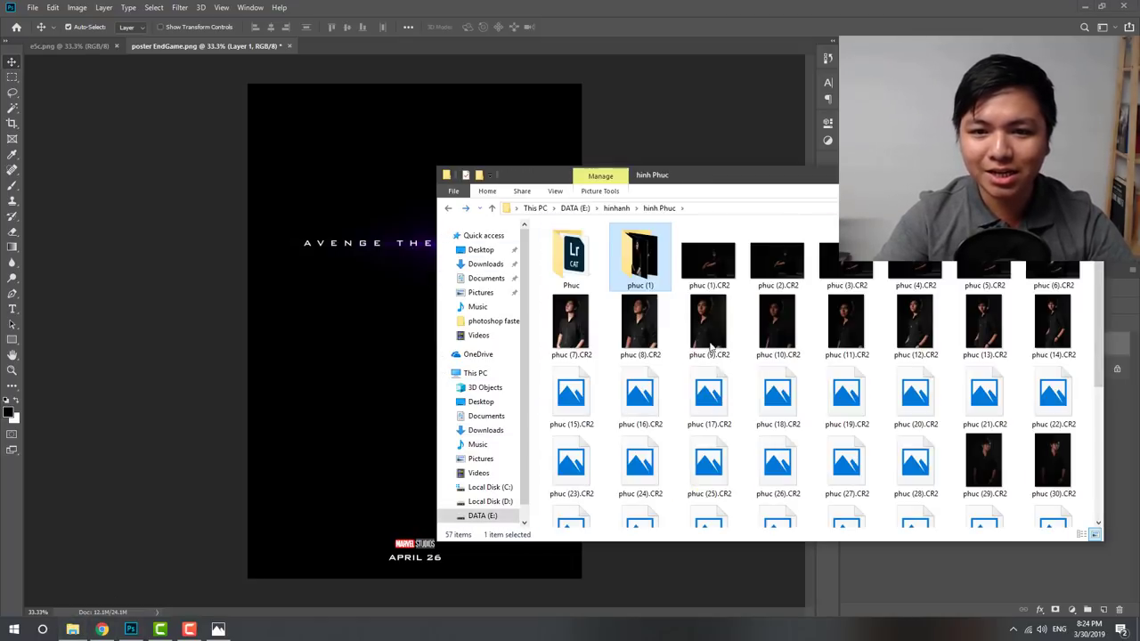
double_click(659, 276)
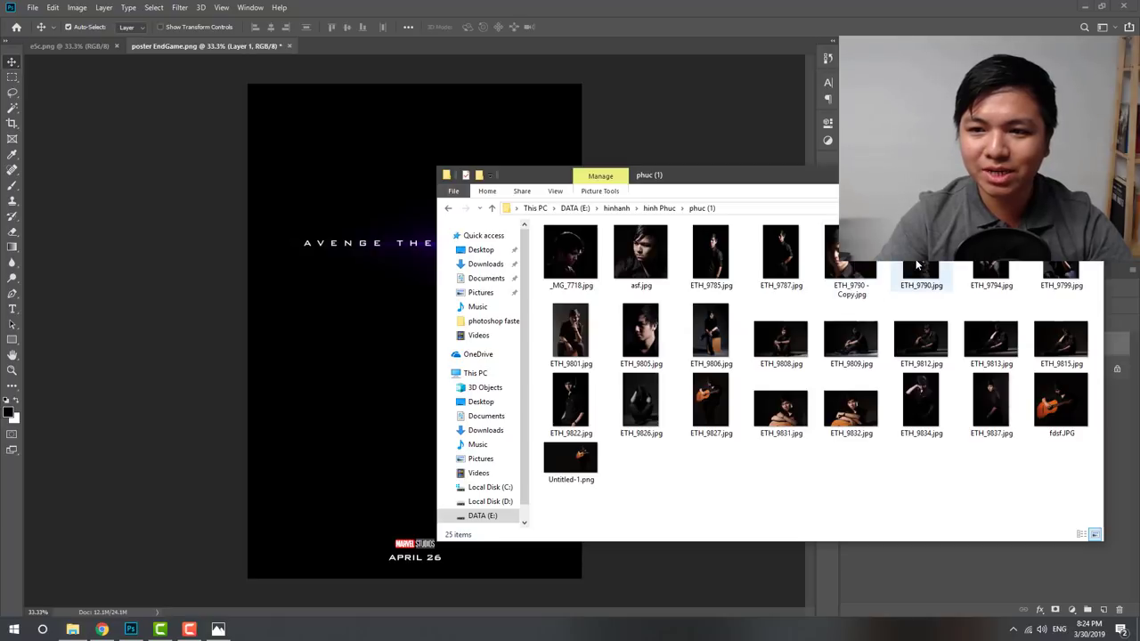
left_click_drag(917, 264, 392, 158)
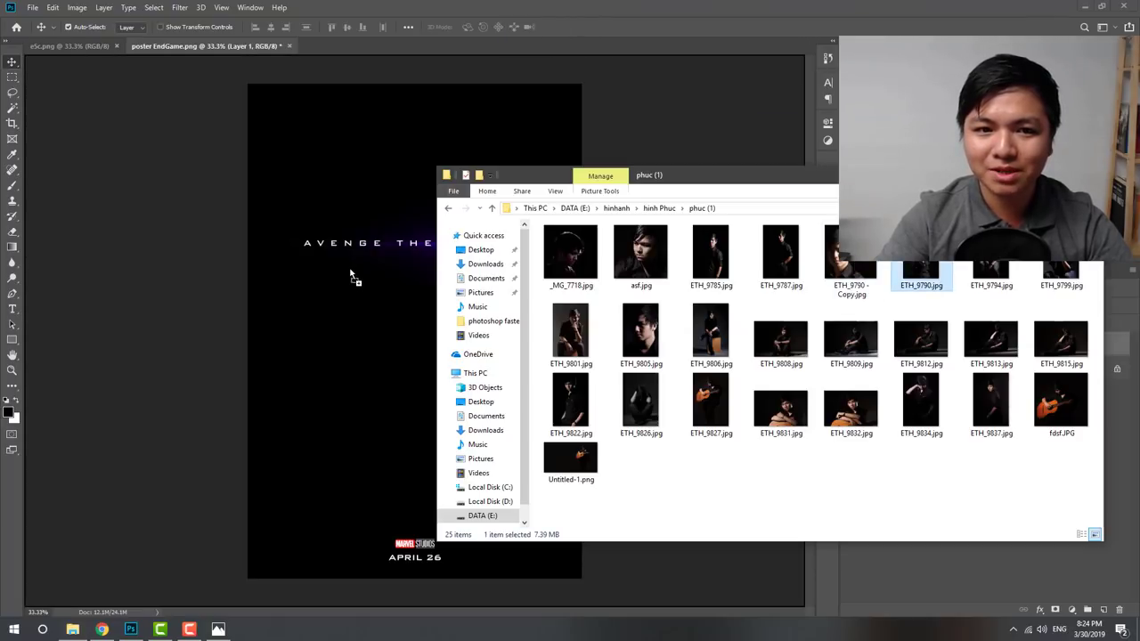
left_click_drag(350, 276, 472, 307)
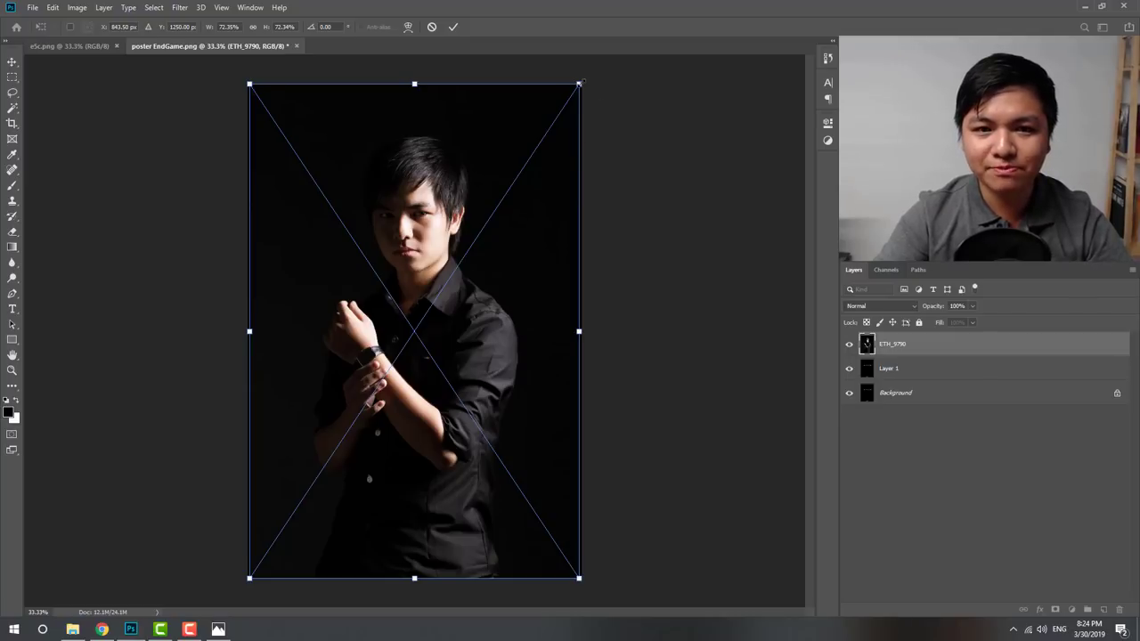
- Enlarge the portrait to about 192% and position it so the face fills the canvas
mouse_move(579, 83)
left_mouse_down()
mouse_move(630, 84)
mouse_move(732, 40)
left_mouse_up()
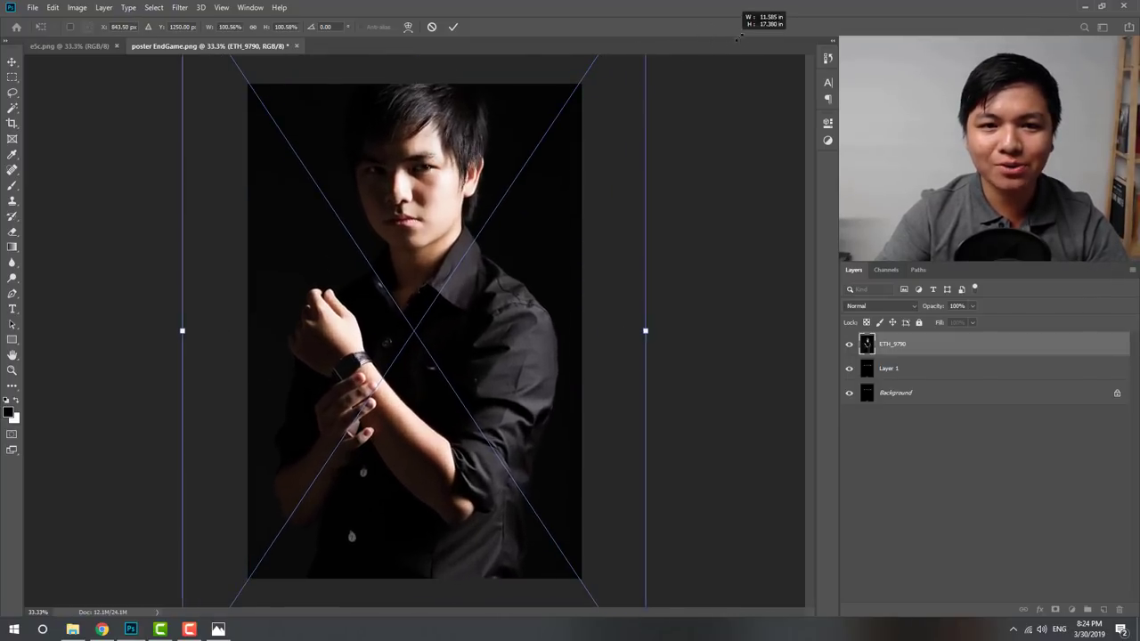
left_click_drag(515, 57, 450, 222)
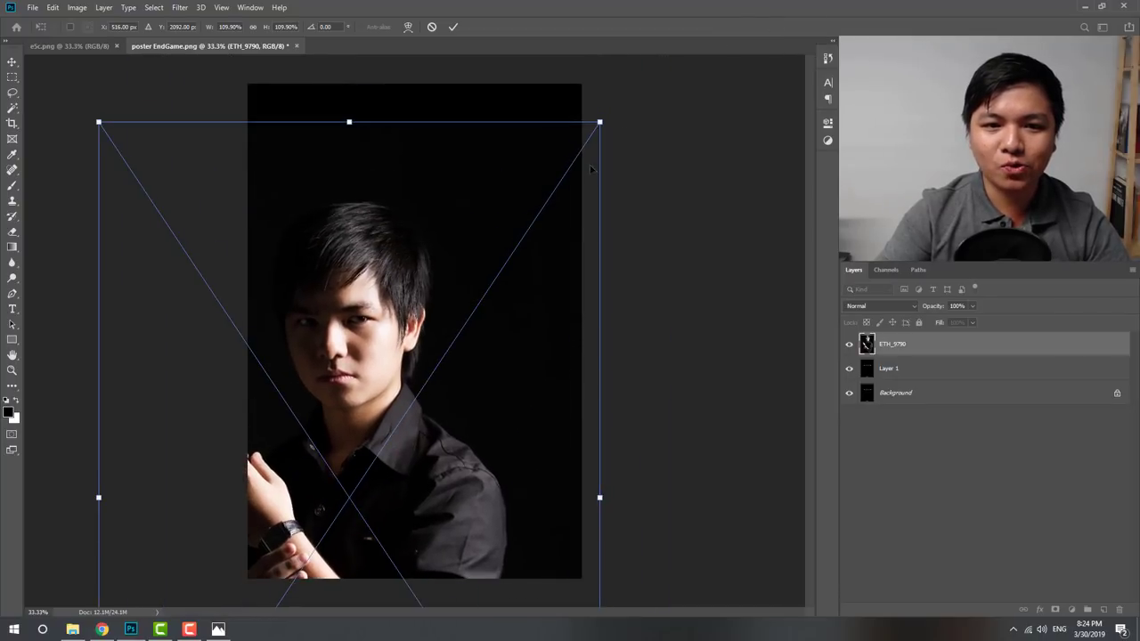
left_click_drag(600, 121, 713, 40)
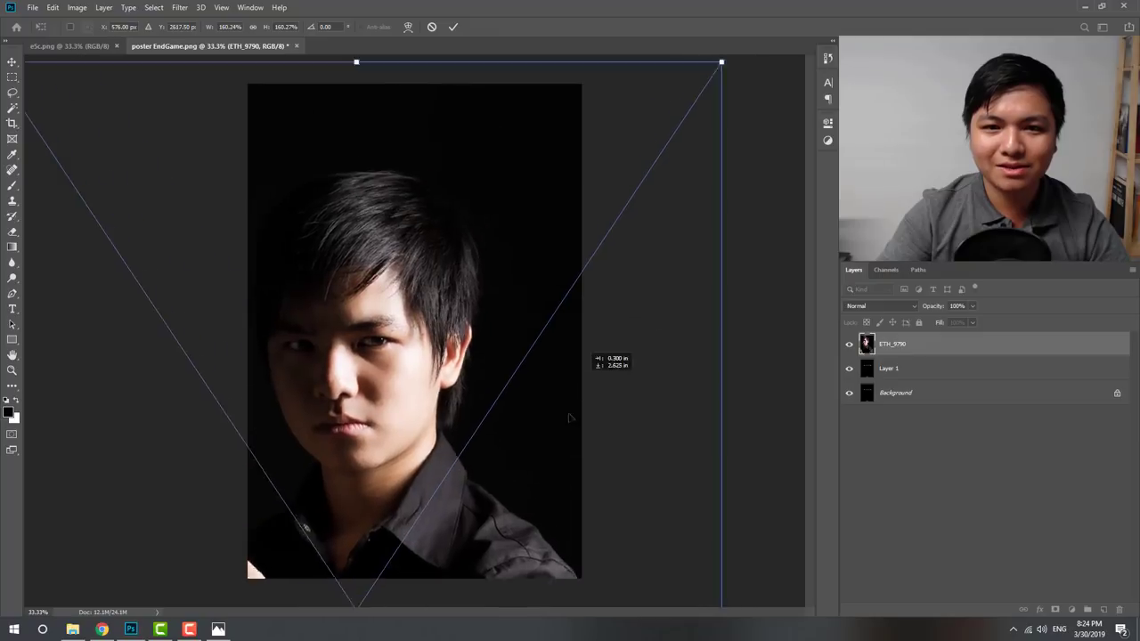
left_click_drag(580, 266, 579, 433)
left_click_drag(701, 118, 773, 54)
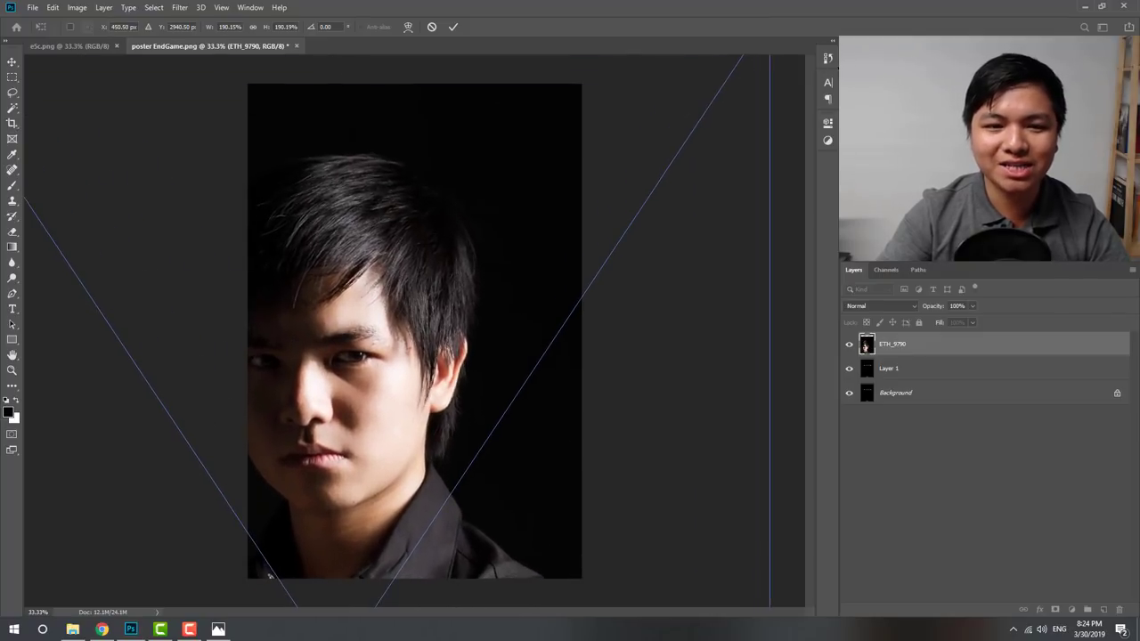
left_click_drag(477, 358, 526, 291)
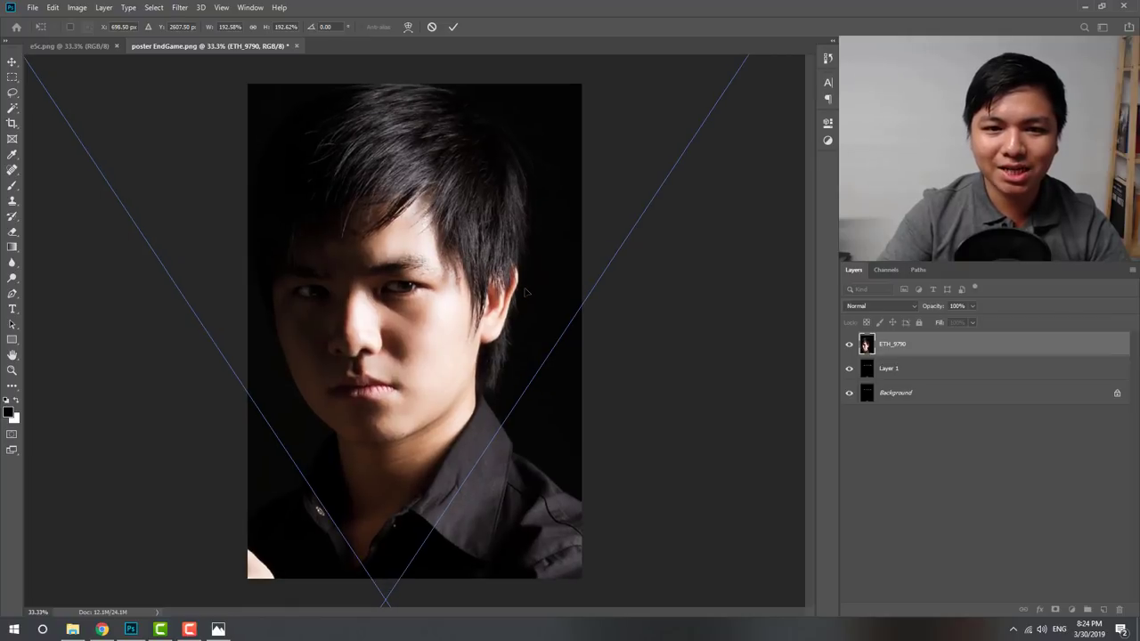
key("Return")
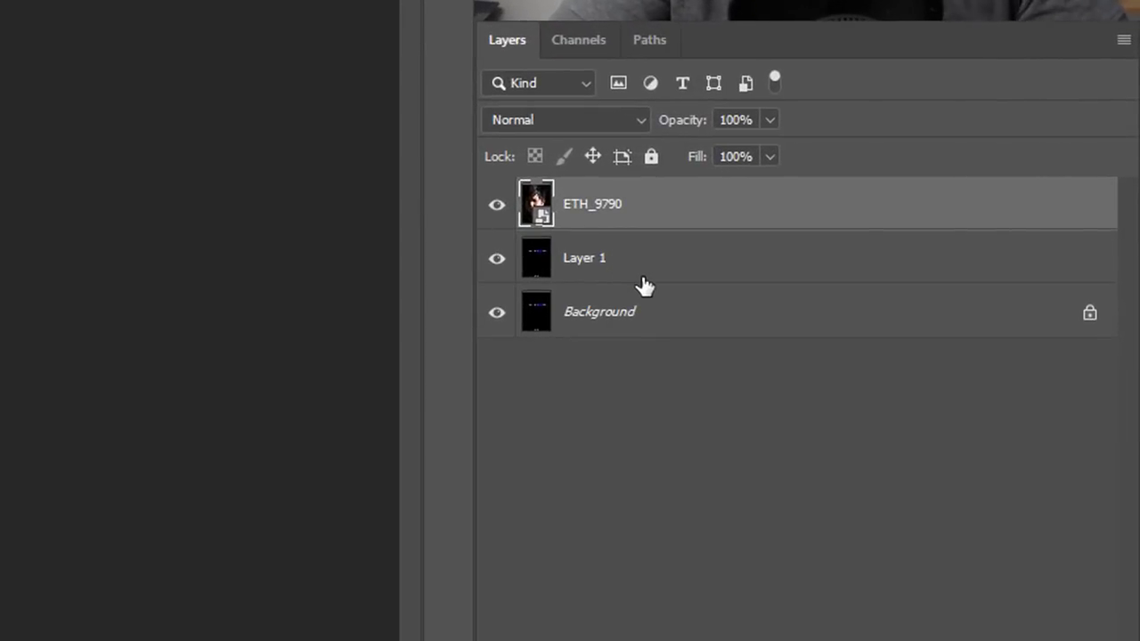
- Move Layer 1 above ETH_9790, set its blend mode to Screen, and select the portrait layer
left_click_drag(703, 257, 701, 191)
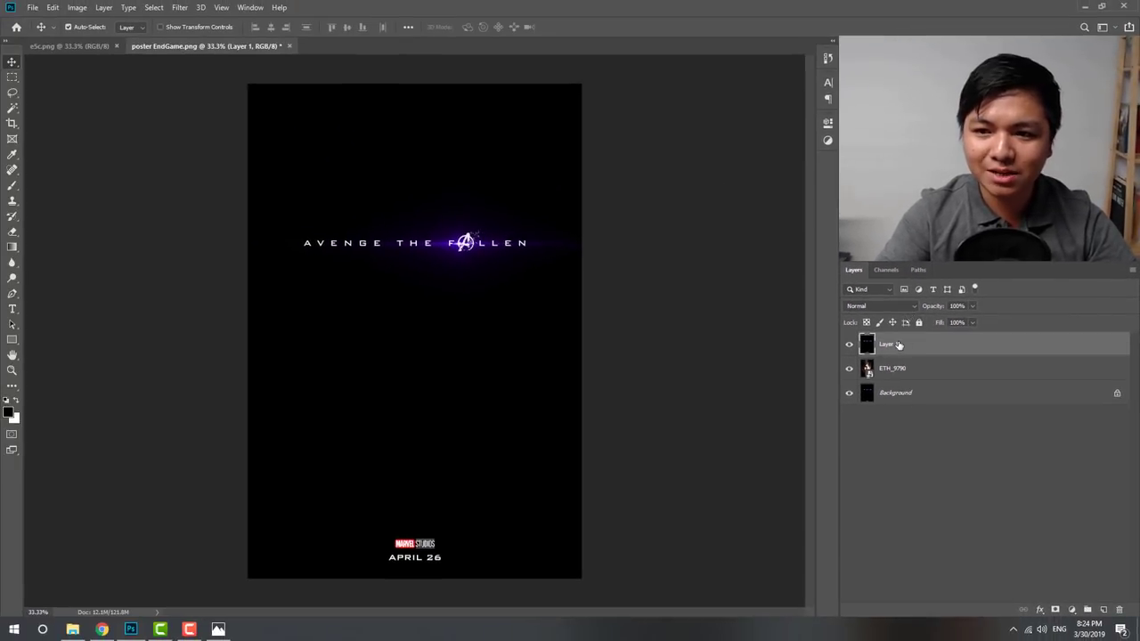
mouse_move(899, 345)
left_mouse_down()
mouse_move(922, 376)
mouse_move(877, 337)
left_mouse_up()
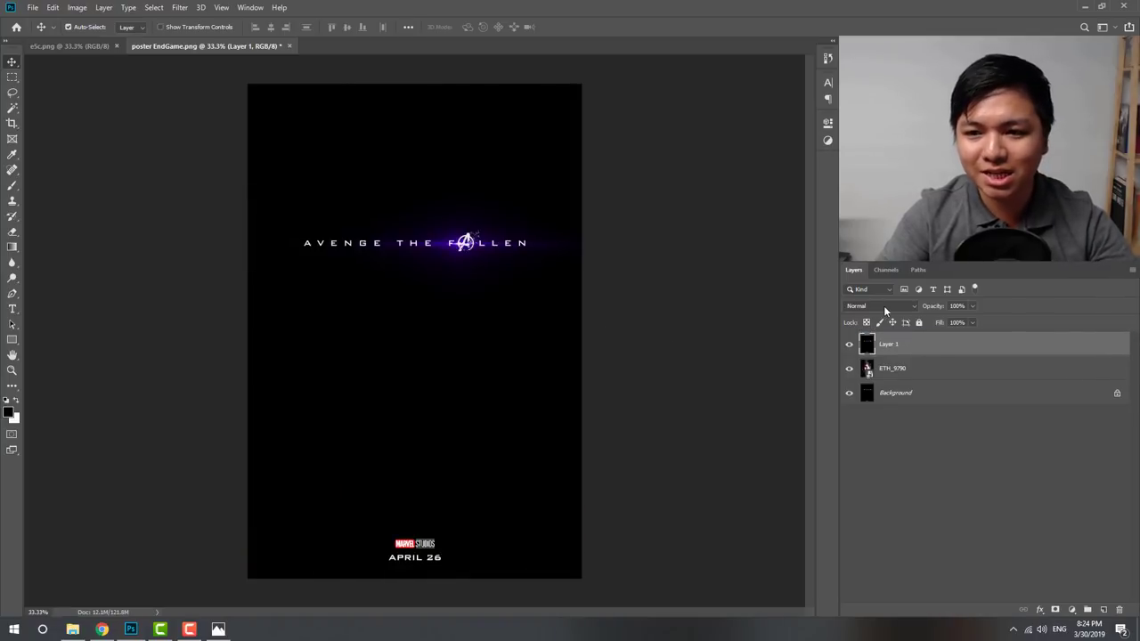
left_click(884, 305)
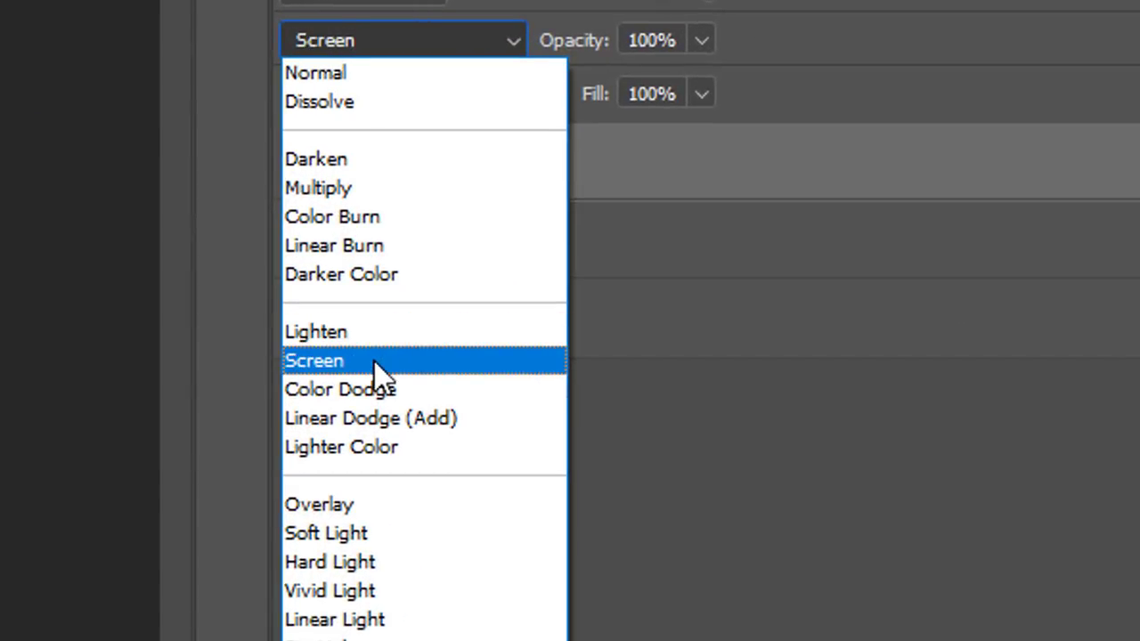
left_click(376, 365)
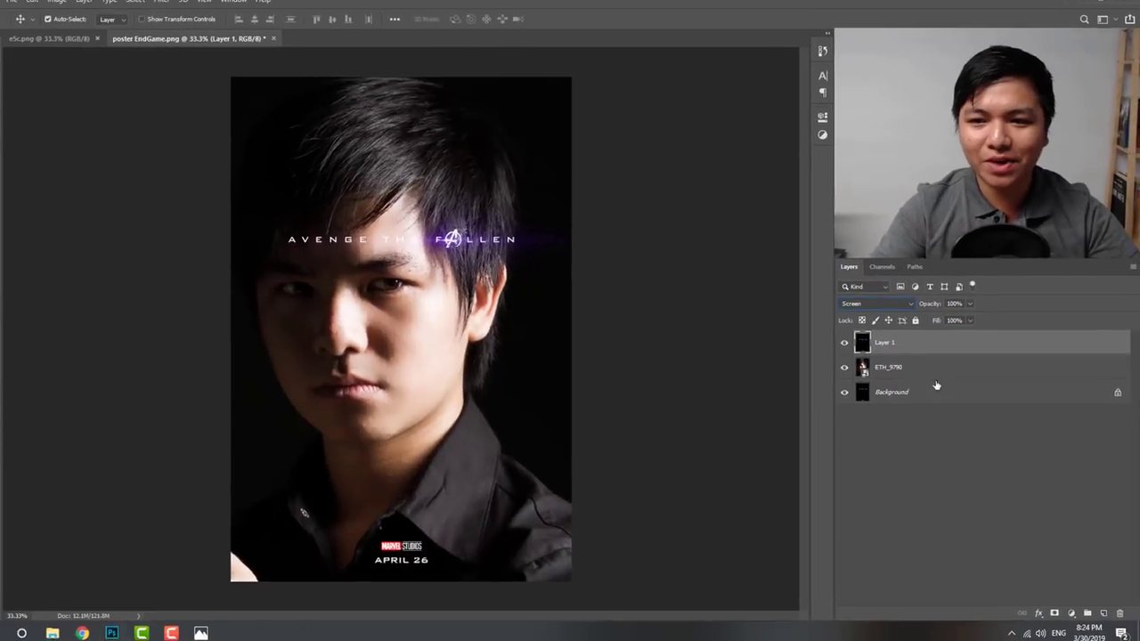
left_click(931, 370)
- Scale the portrait up, flip it horizontally, and position the face behind the title
key("ctrl+t")
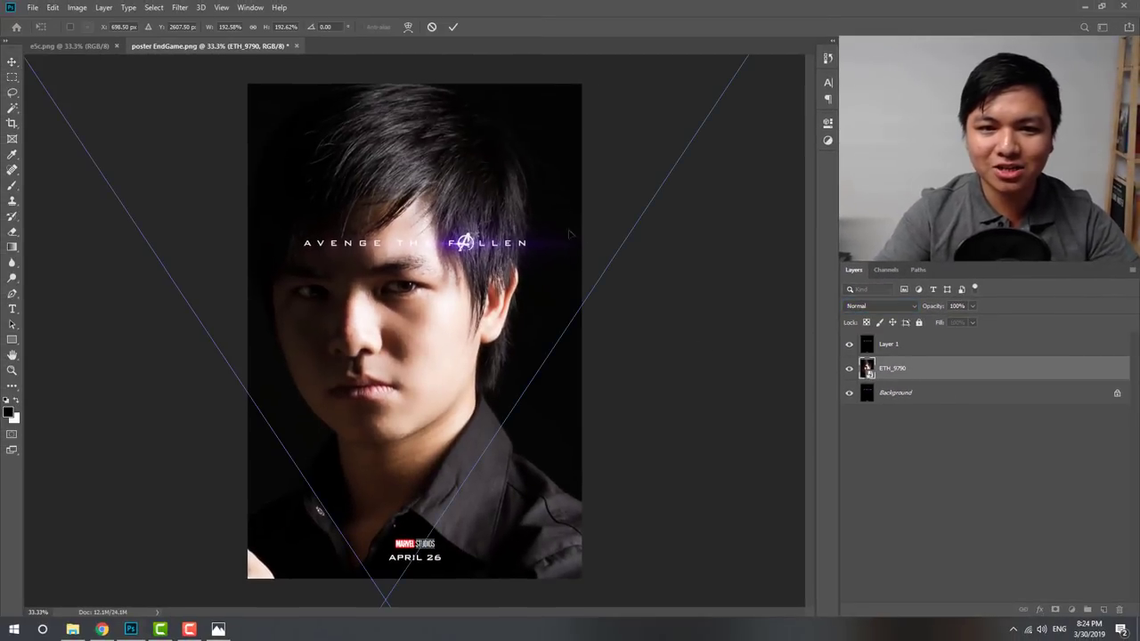
left_click_drag(472, 325, 374, 498)
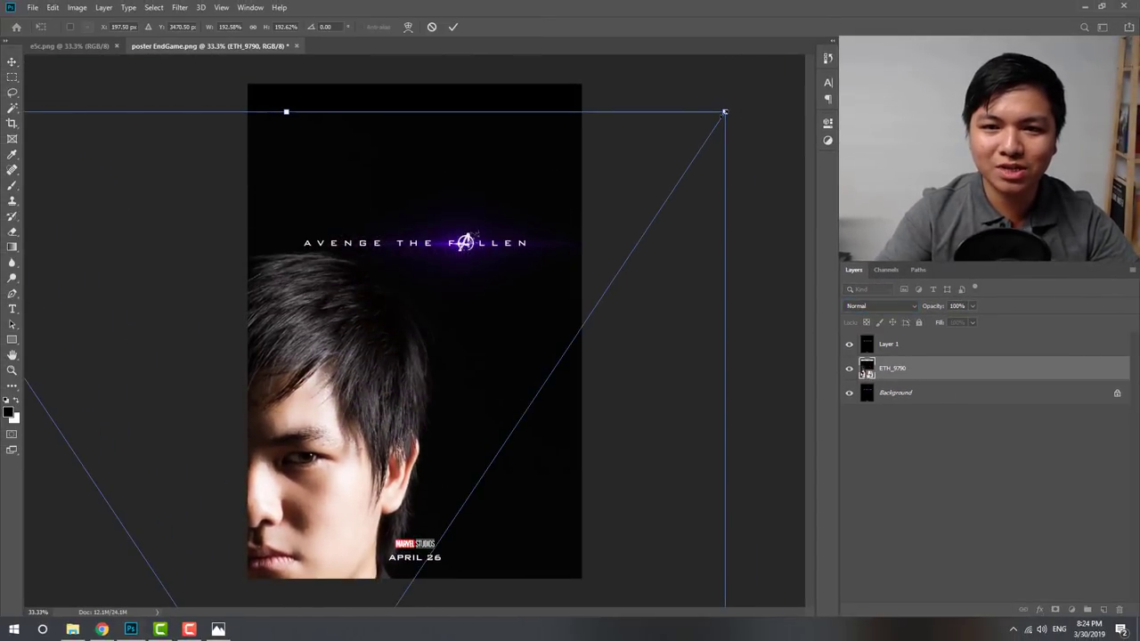
left_click_drag(725, 113, 593, 292)
right_click(592, 292)
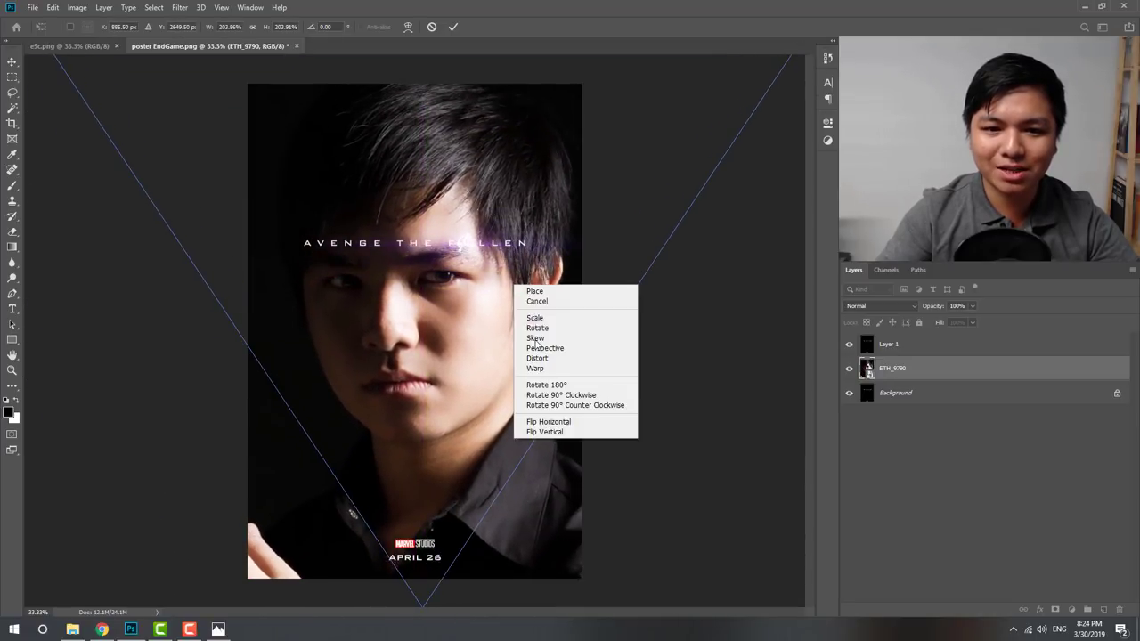
left_click(556, 422)
mouse_move(494, 366)
left_mouse_down()
mouse_move(524, 371)
mouse_move(486, 353)
mouse_move(485, 381)
left_mouse_up()
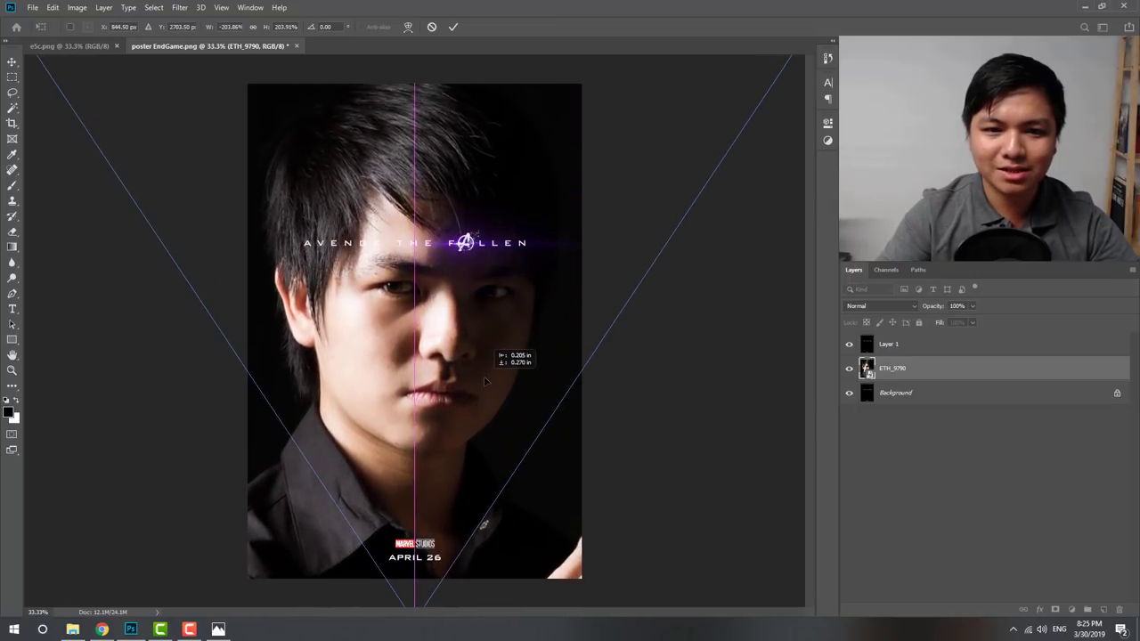
key("Return")
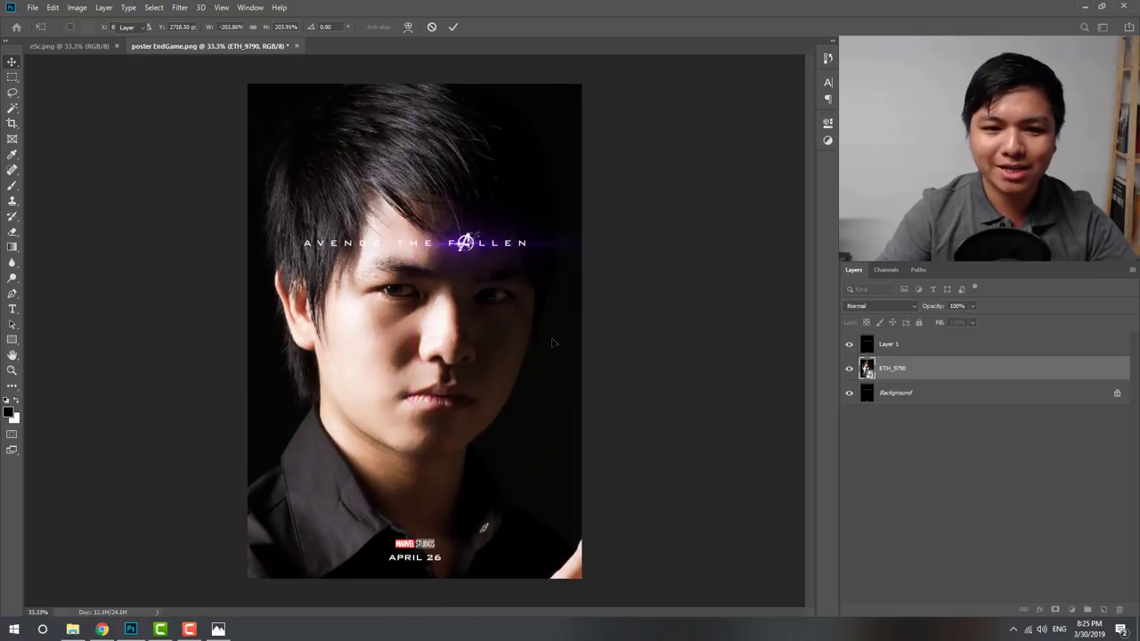
- Zoom out, lower the portrait layer opacity to 89%, and show the e5c.png poster
key("z")
mouse_move(499, 315)
left_mouse_down()
mouse_move(385, 315)
mouse_move(432, 328)
mouse_move(485, 321)
left_mouse_up()
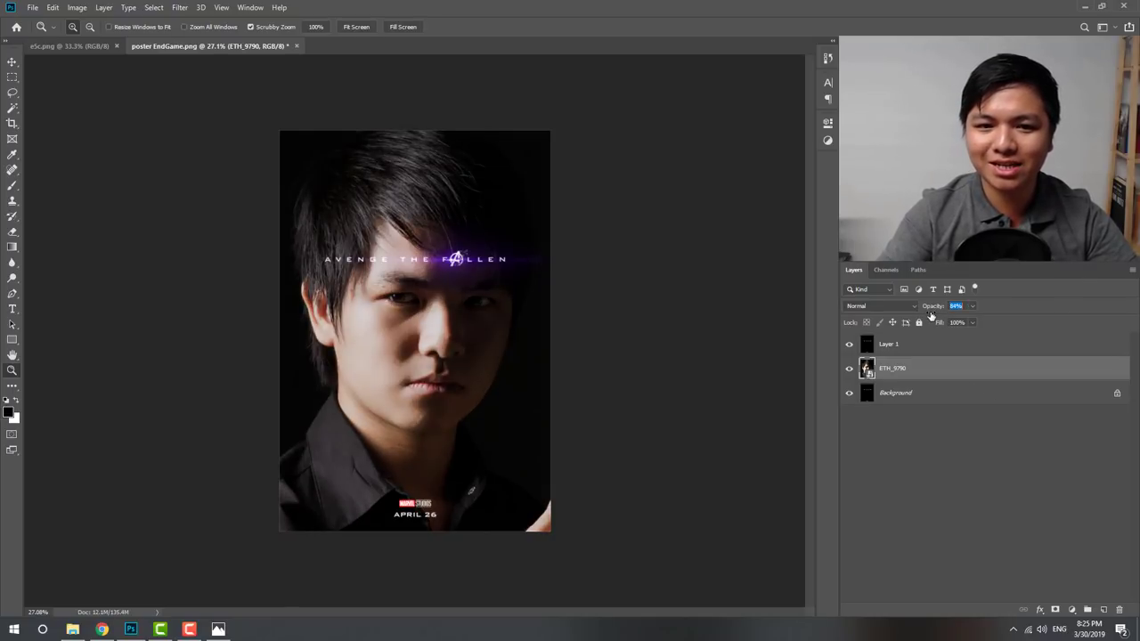
left_click_drag(932, 316, 936, 316)
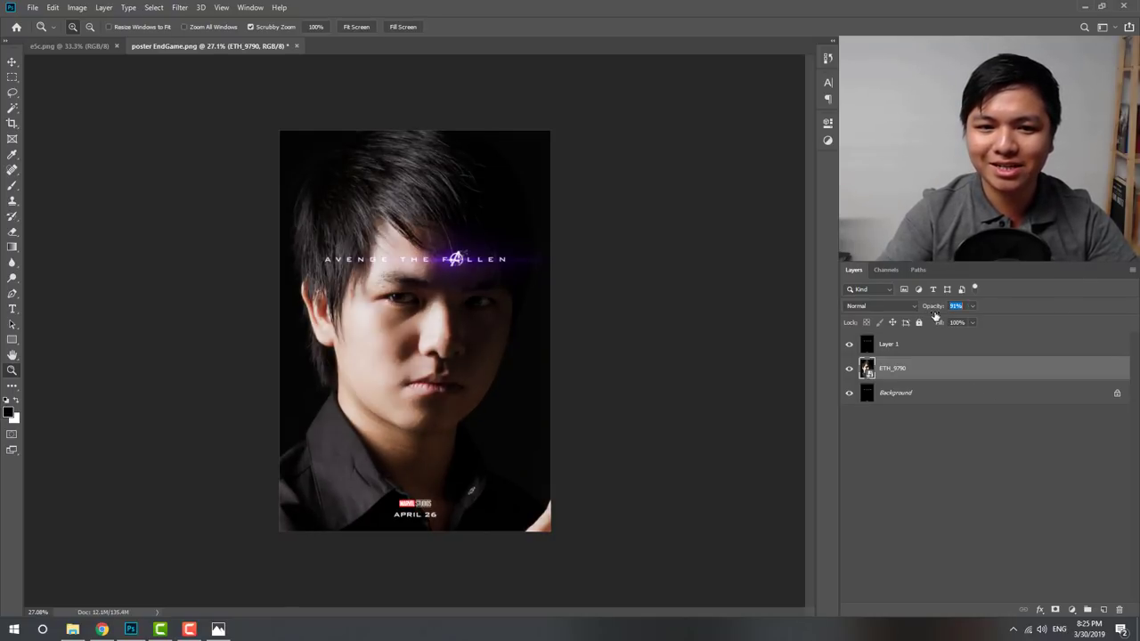
left_click(89, 46)
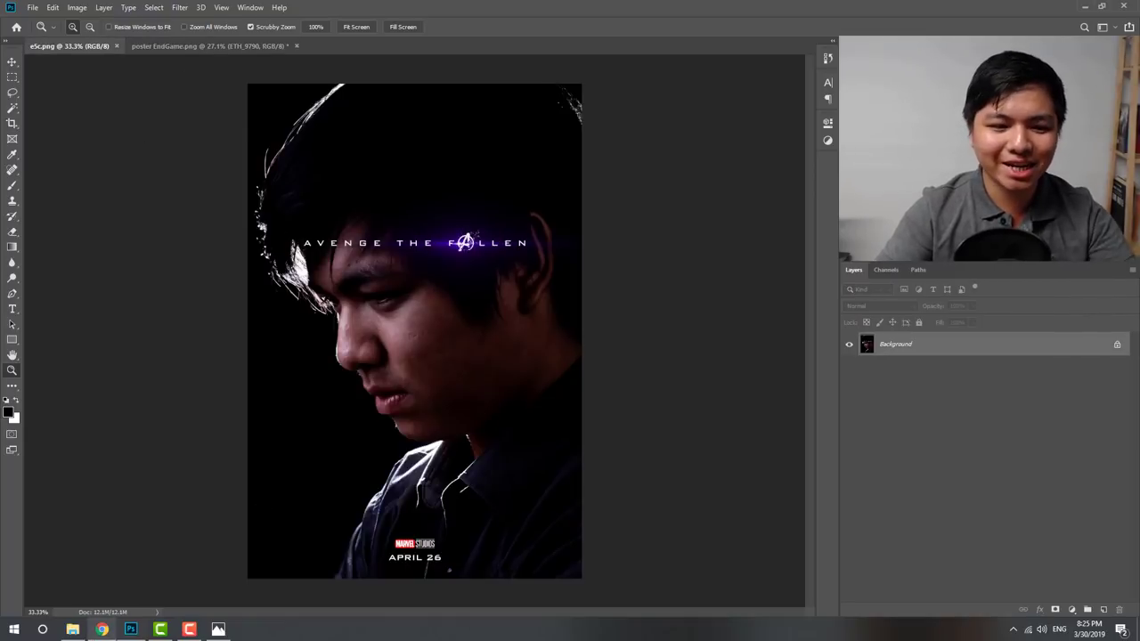
- Preview _MG_7718.jpg in Windows Photos, then return to poster EndGame.png in Photoshop
left_click(72, 630)
double_click(589, 262)
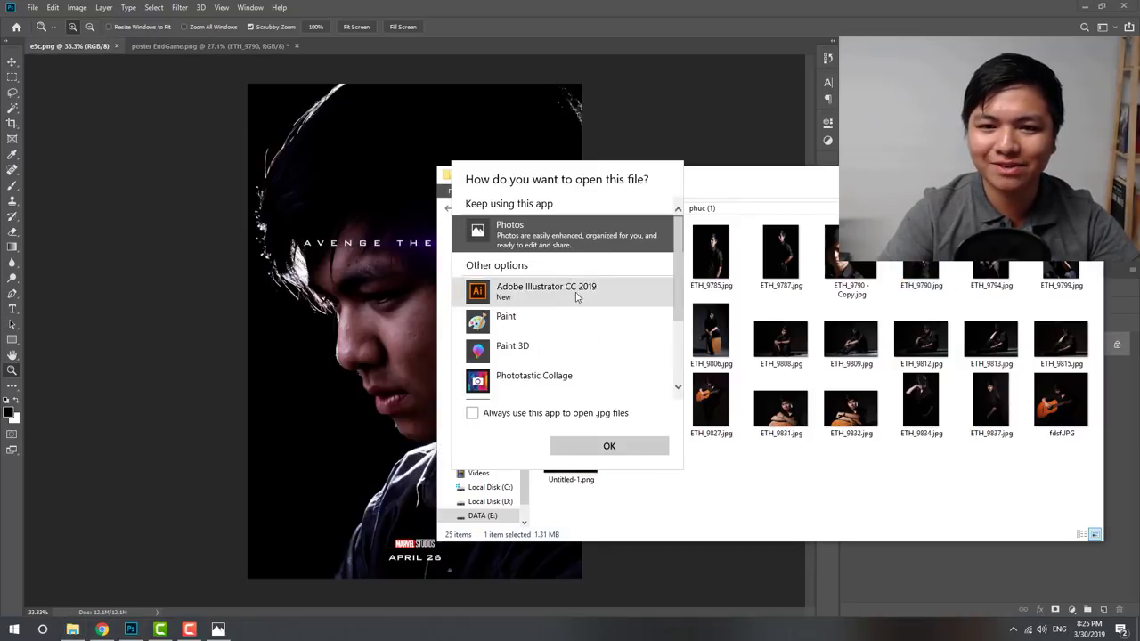
left_click(514, 414)
left_click(609, 445)
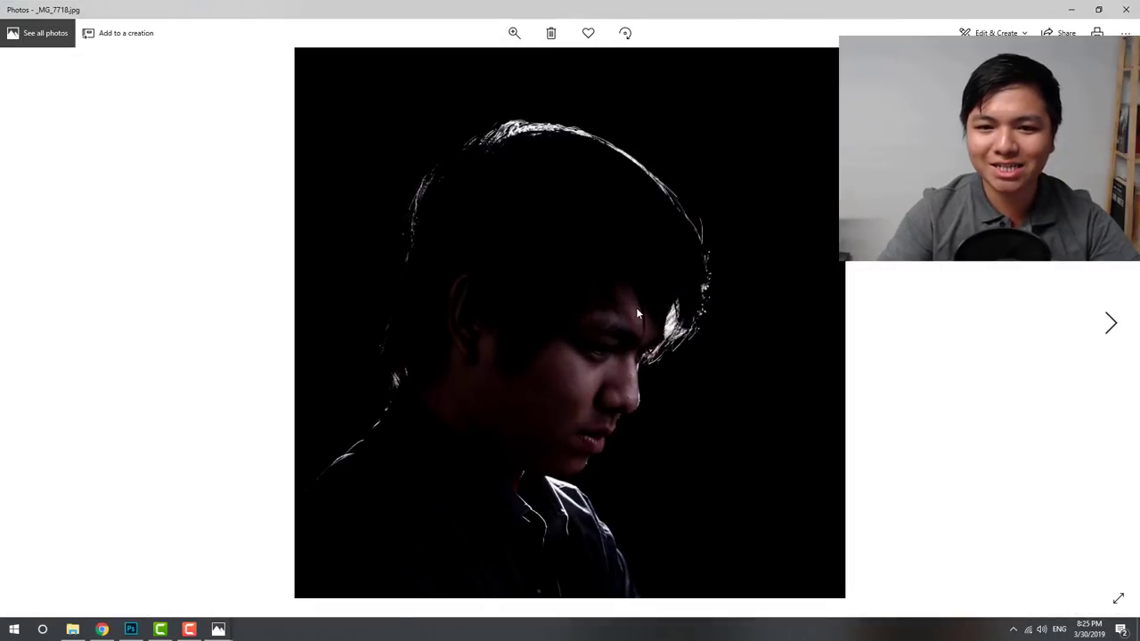
left_click(1126, 9)
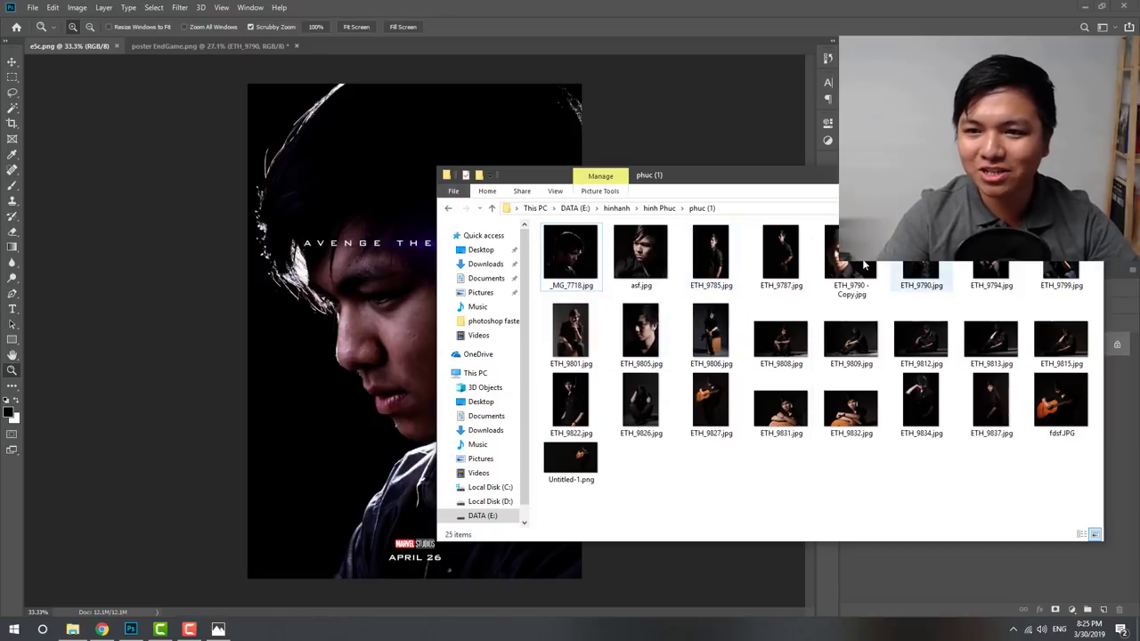
left_click(680, 5)
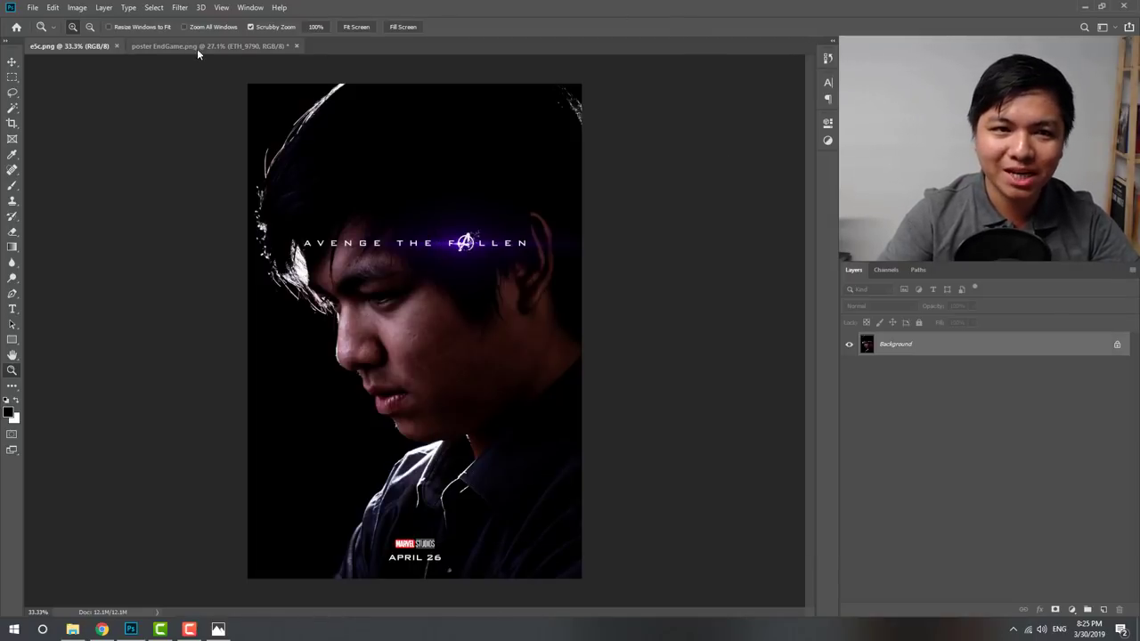
left_click(197, 46)
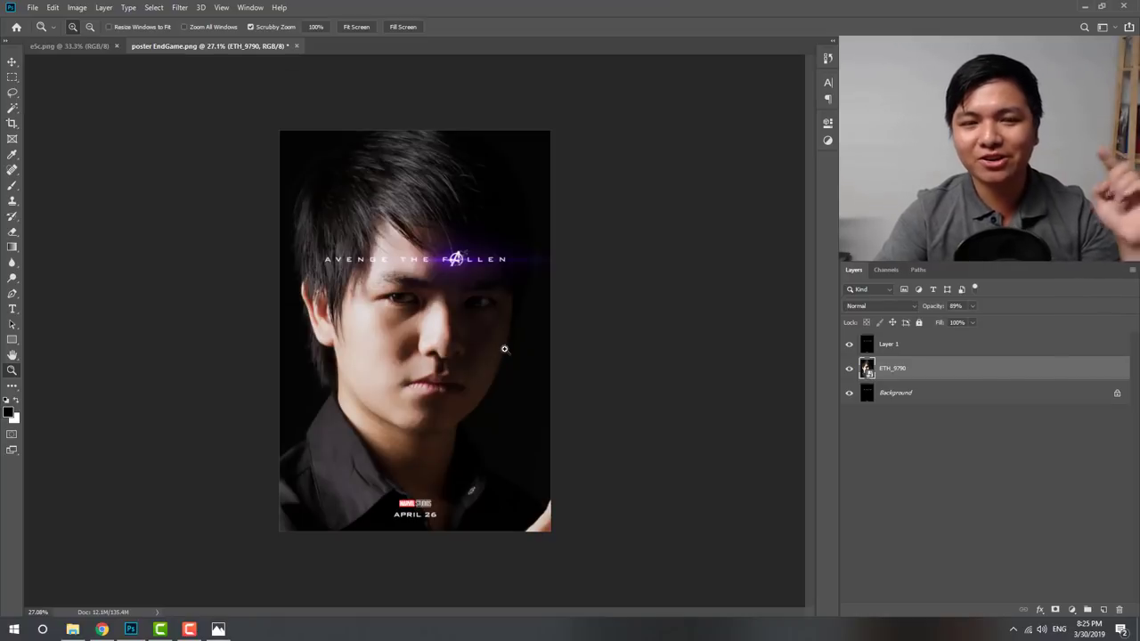